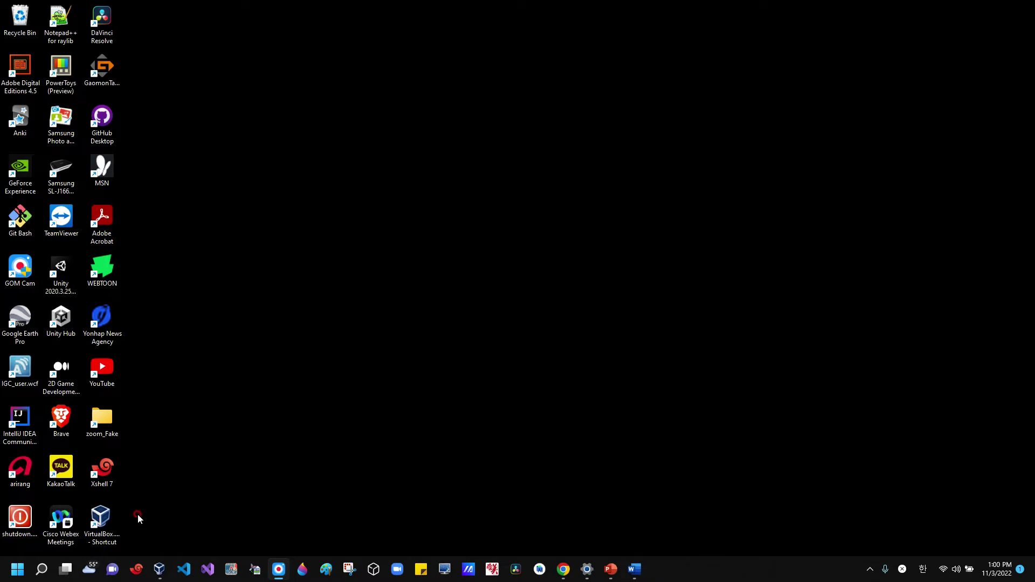
Run the VirtualBox desktop shortcut as administrator from its context menu.
right_click(98, 523)
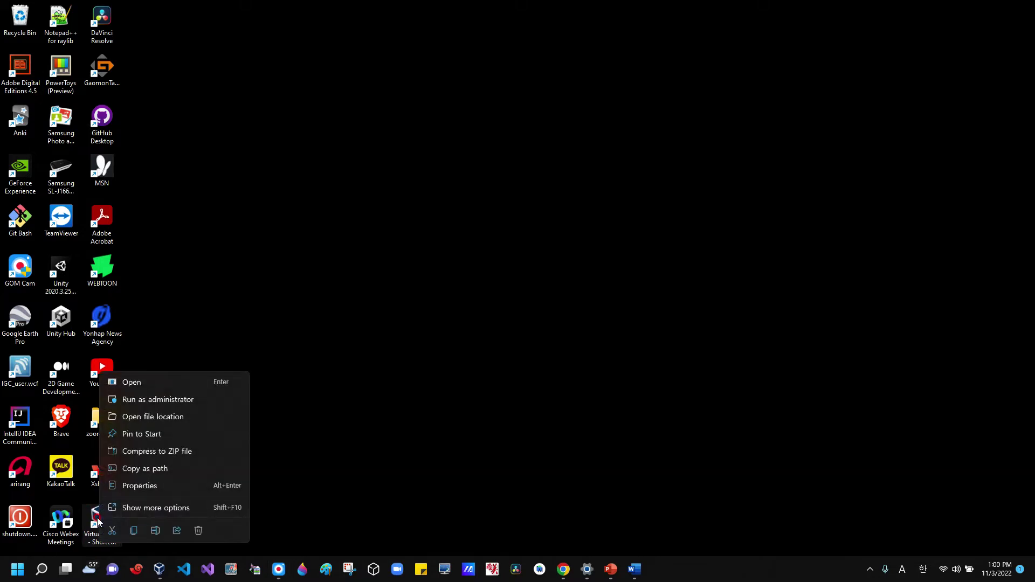
click(152, 401)
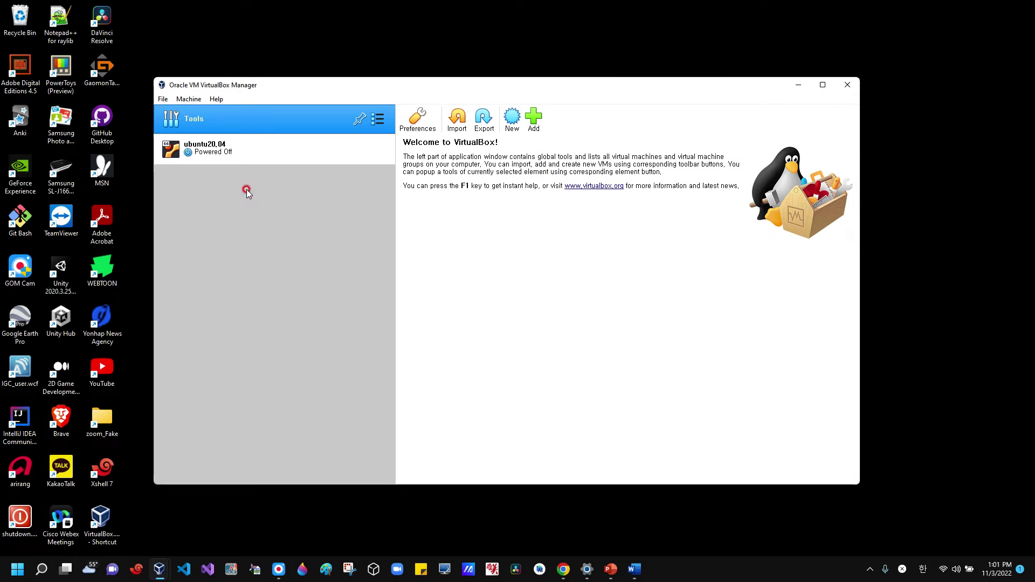
Start a new machine named 'linux', accept 1024 MB memory, then cancel at the hard disk page.
click(515, 124)
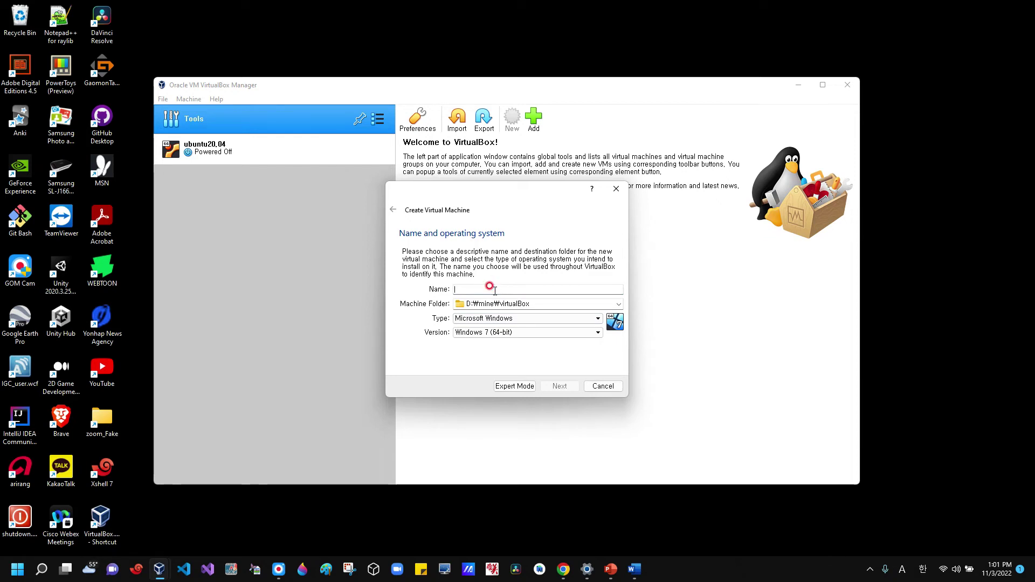
text(l)
text(inux)
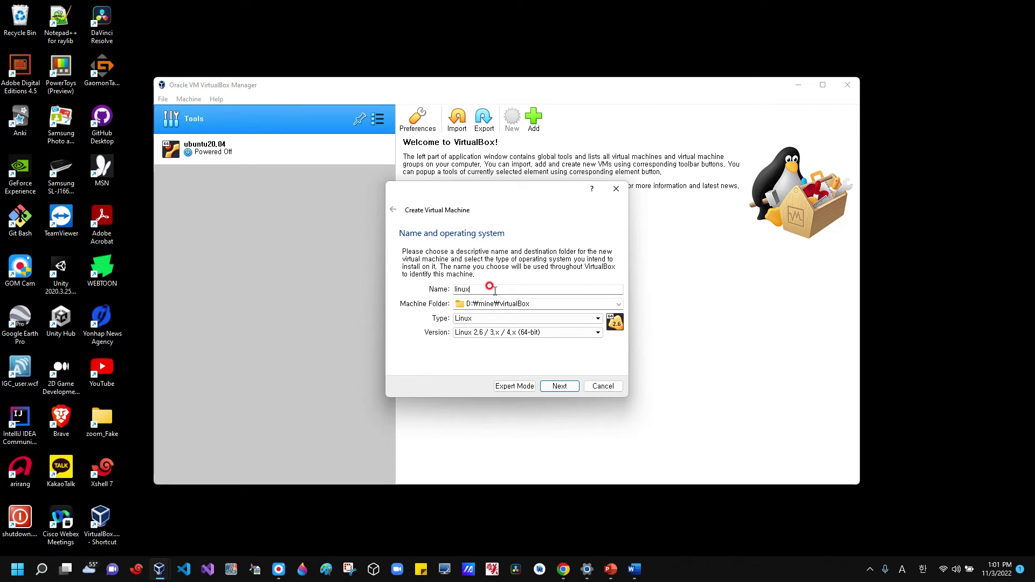
click(563, 386)
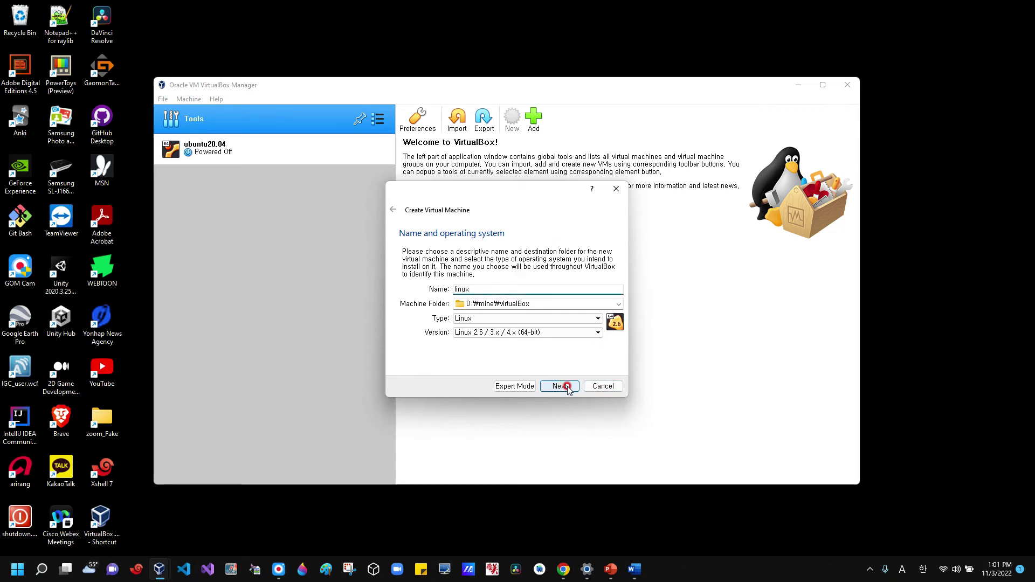
click(565, 386)
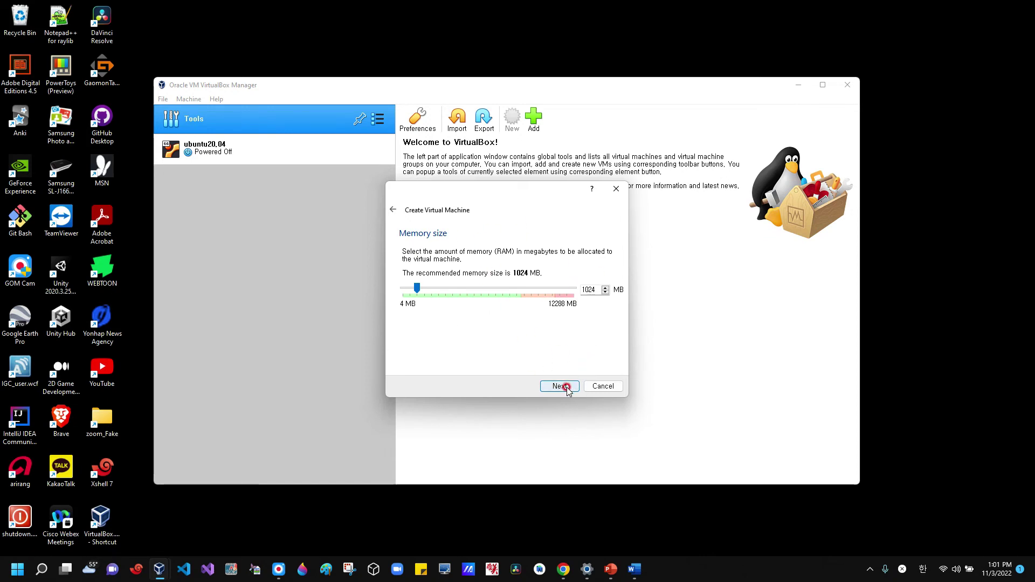
click(561, 387)
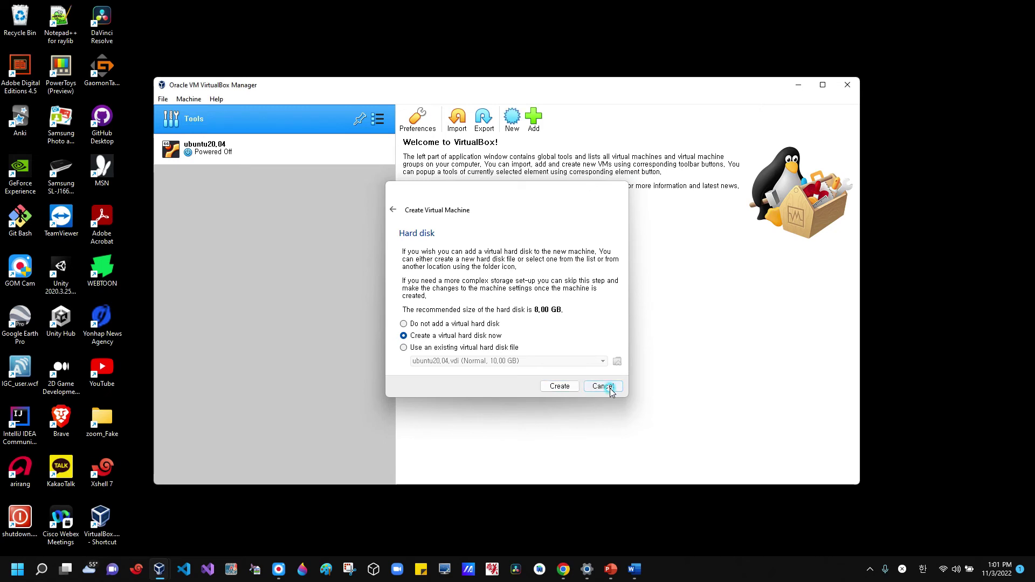
click(608, 388)
click(511, 121)
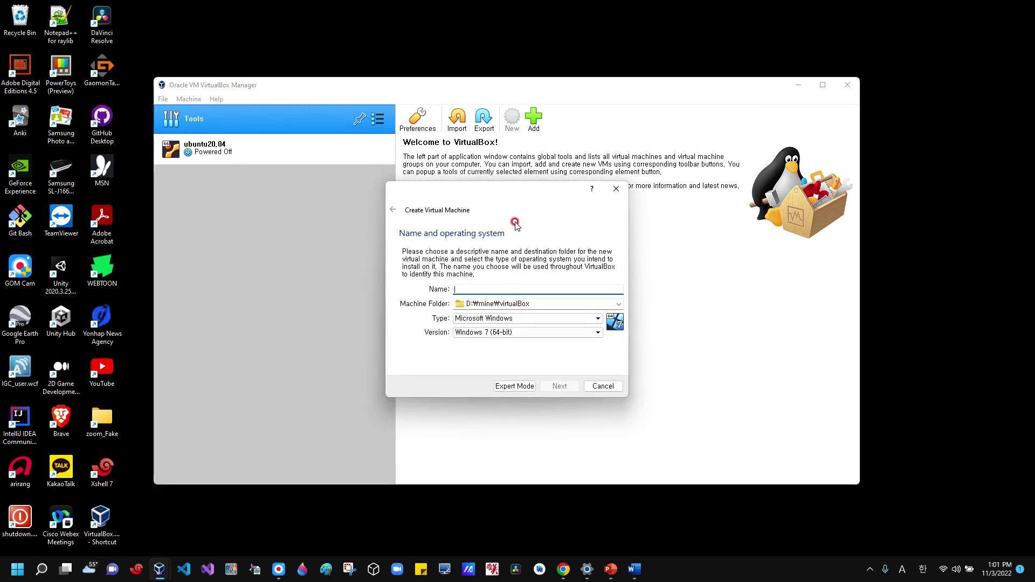
click(615, 188)
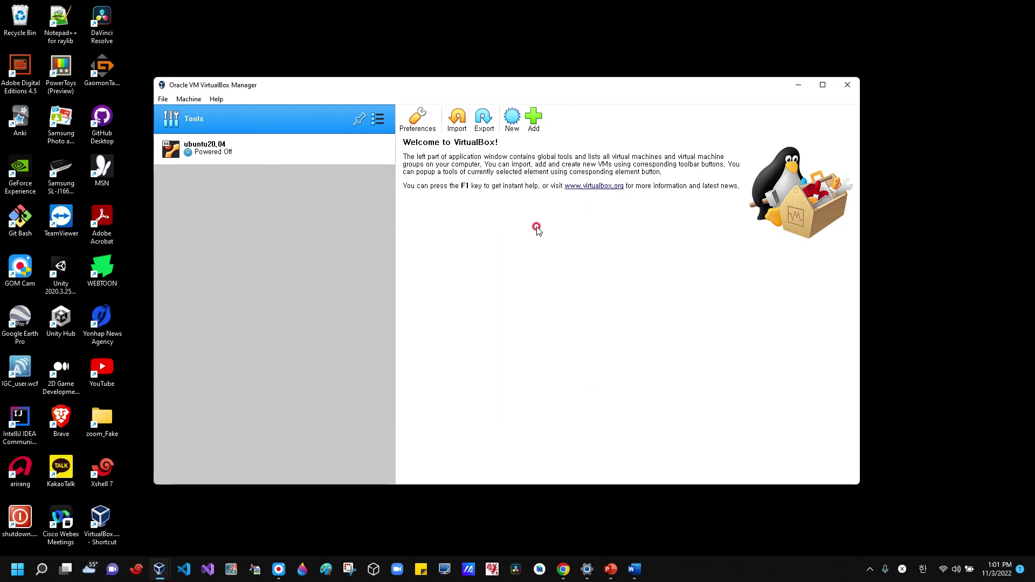